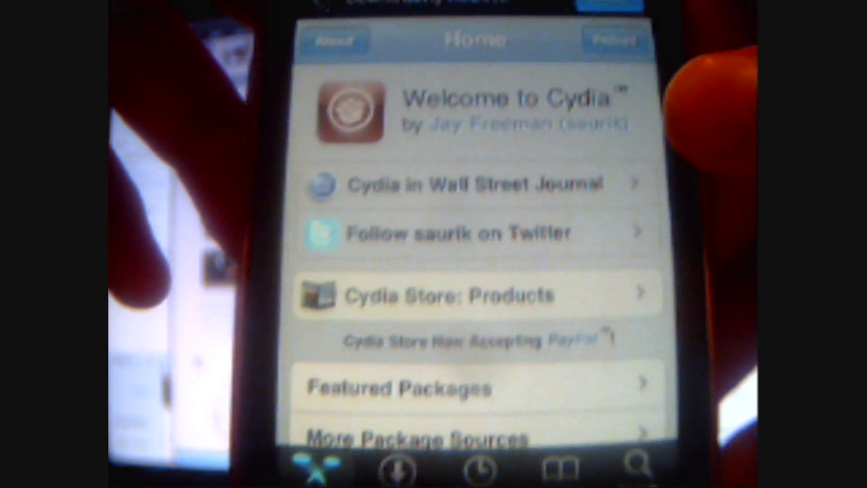
scroll(461, 237, down, 3)
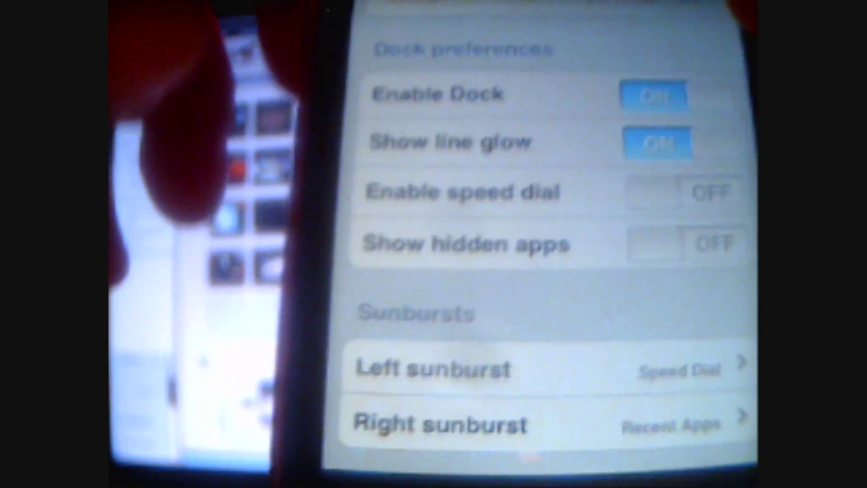
scroll(515, 272, down, 2)
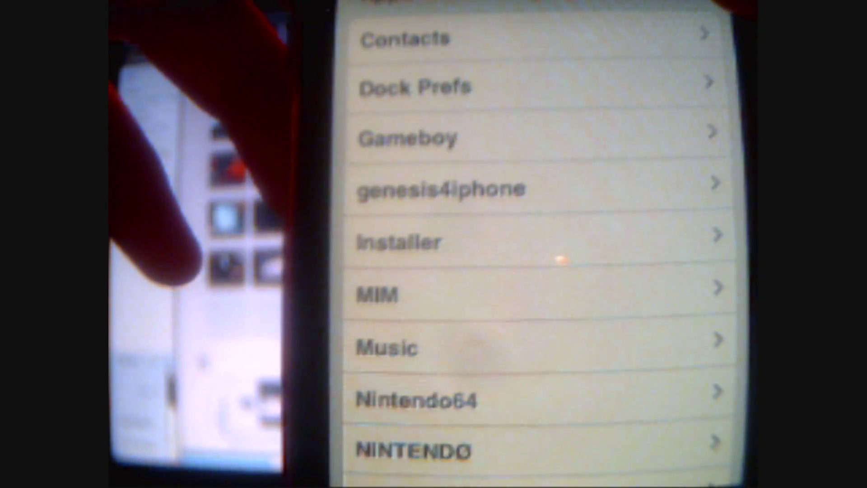
scroll(536, 244, down, 1)
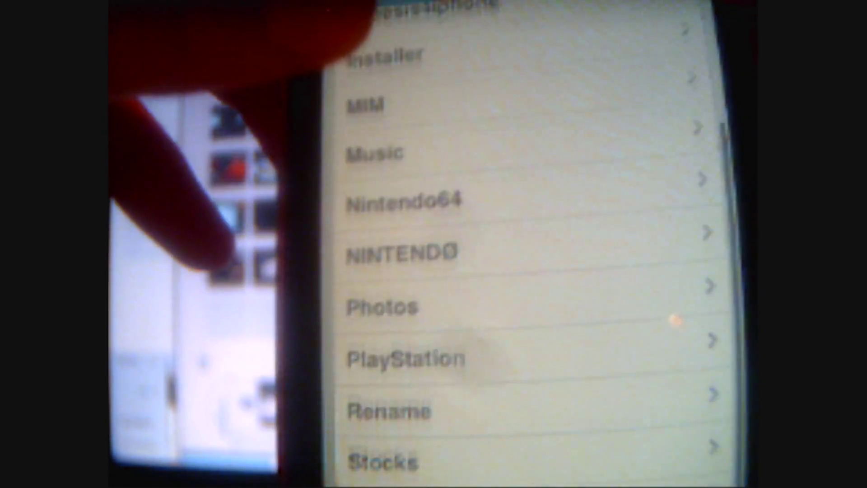